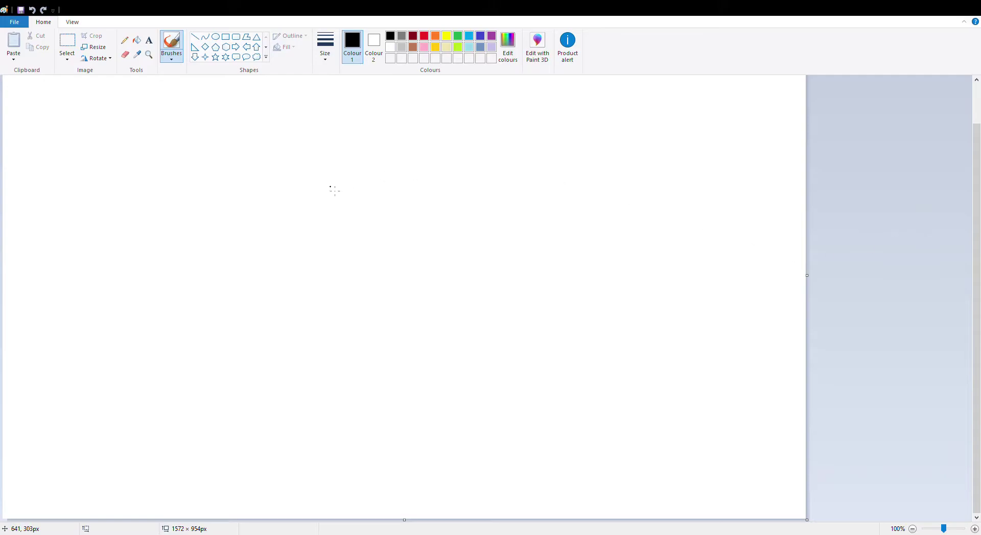
pyautogui.click(492, 223)
pyautogui.click(424, 47)
pyautogui.click(434, 49)
pyautogui.click(470, 47)
pyautogui.click(436, 38)
pyautogui.click(448, 38)
pyautogui.click(402, 37)
# - Draw freehand black curves across the middle of the canvas and a large grey arc around their left side
pyautogui.click(391, 37)
pyautogui.moveTo(156, 183)
pyautogui.mouseDown()
pyautogui.moveTo(321, 322)
pyautogui.moveTo(456, 218)
pyautogui.mouseUp()
pyautogui.moveTo(211, 244)
pyautogui.mouseDown()
pyautogui.moveTo(334, 209)
pyautogui.moveTo(616, 165)
pyautogui.mouseUp()
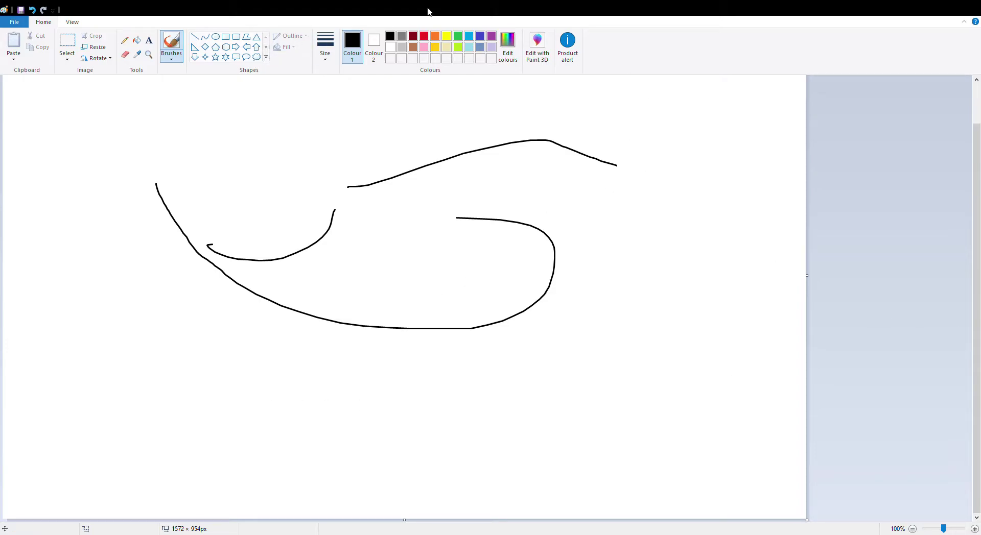
pyautogui.click(402, 36)
pyautogui.moveTo(250, 112)
pyautogui.mouseDown()
pyautogui.moveTo(101, 195)
pyautogui.moveTo(313, 399)
pyautogui.mouseUp()
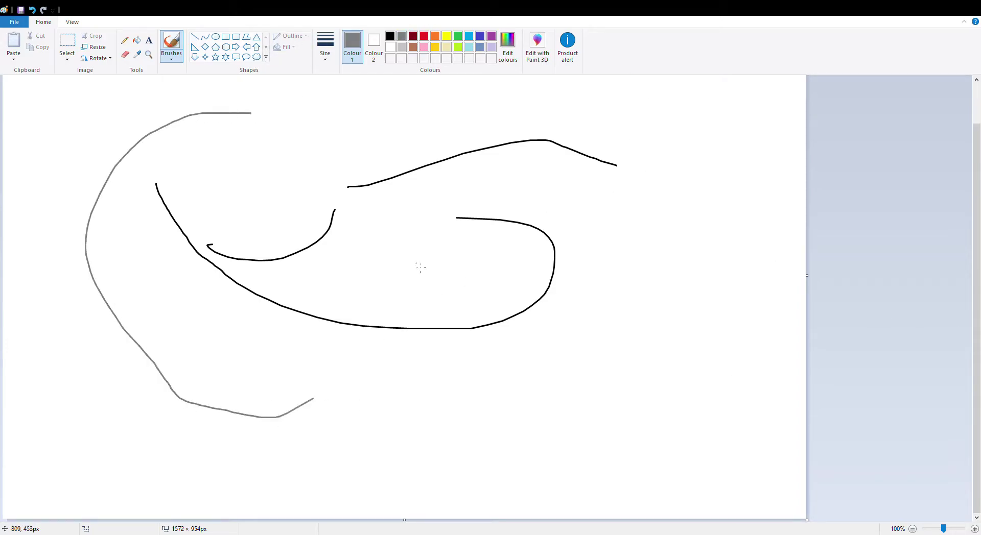
# - Draw freehand brown strokes around the right side of the canvas and a yellow looping stroke in the centre
pyautogui.click(412, 47)
pyautogui.moveTo(394, 109)
pyautogui.mouseDown()
pyautogui.moveTo(625, 105)
pyautogui.moveTo(613, 351)
pyautogui.moveTo(414, 363)
pyautogui.mouseUp()
pyautogui.moveTo(653, 238)
pyautogui.mouseDown()
pyautogui.moveTo(541, 373)
pyautogui.moveTo(583, 328)
pyautogui.mouseUp()
pyautogui.moveTo(590, 295); pyautogui.dragTo(584, 327)
pyautogui.click(446, 37)
pyautogui.moveTo(400, 212)
pyautogui.mouseDown()
pyautogui.moveTo(352, 263)
pyautogui.moveTo(539, 145)
pyautogui.mouseUp()
# - Draw a thin red looping stroke down across the canvas and a thicker red scribble at the lower left
pyautogui.click(423, 37)
pyautogui.moveTo(266, 153)
pyautogui.mouseDown()
pyautogui.moveTo(354, 209)
pyautogui.moveTo(624, 451)
pyautogui.moveTo(638, 417)
pyautogui.mouseUp()
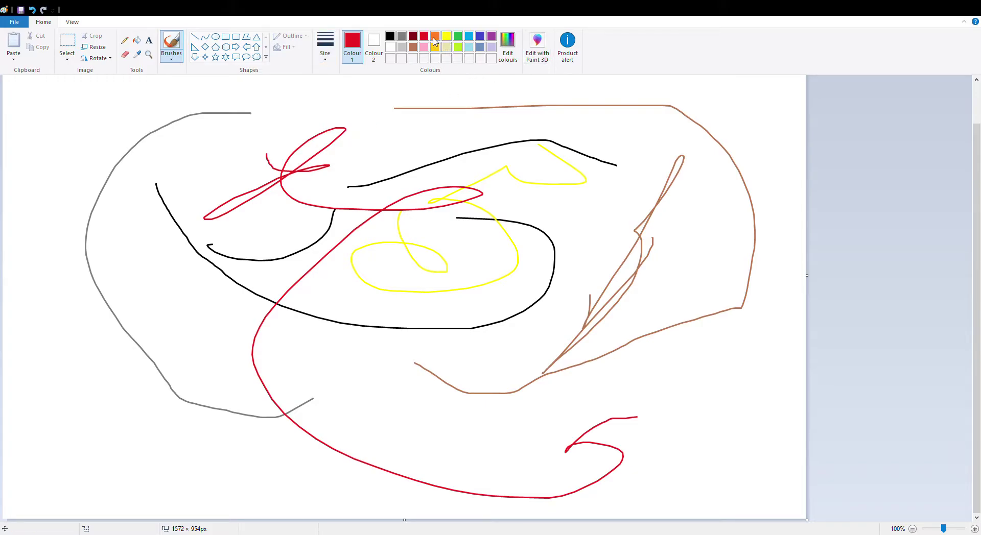
pyautogui.moveTo(73, 351)
pyautogui.mouseDown()
pyautogui.moveTo(97, 417)
pyautogui.moveTo(61, 200)
pyautogui.moveTo(113, 454)
pyautogui.moveTo(101, 389)
pyautogui.moveTo(134, 302)
pyautogui.moveTo(246, 344)
pyautogui.moveTo(258, 374)
pyautogui.moveTo(235, 385)
pyautogui.moveTo(393, 395)
pyautogui.mouseUp()
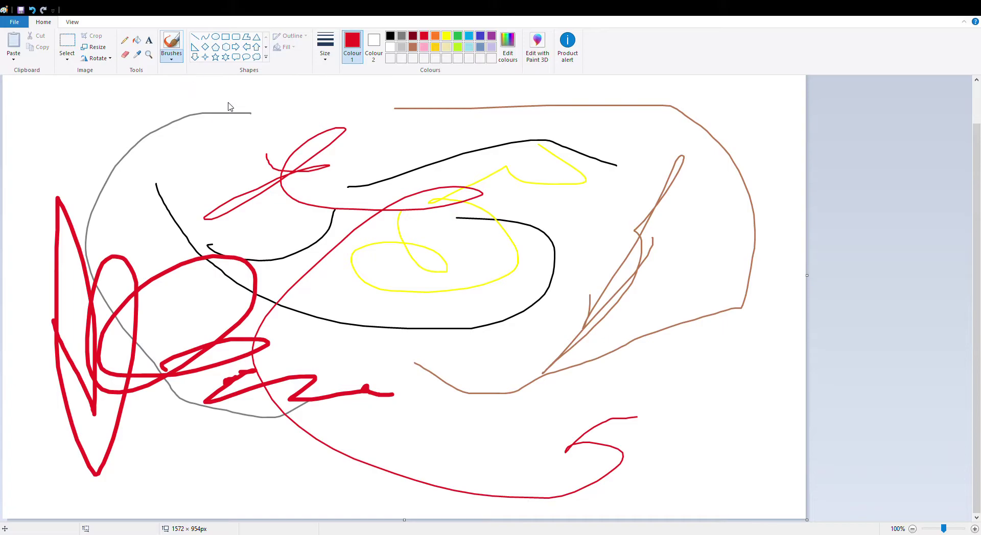
# - Add a first name as red text in a text box about 664 × 330 px over the upper drawing
pyautogui.click(149, 40)
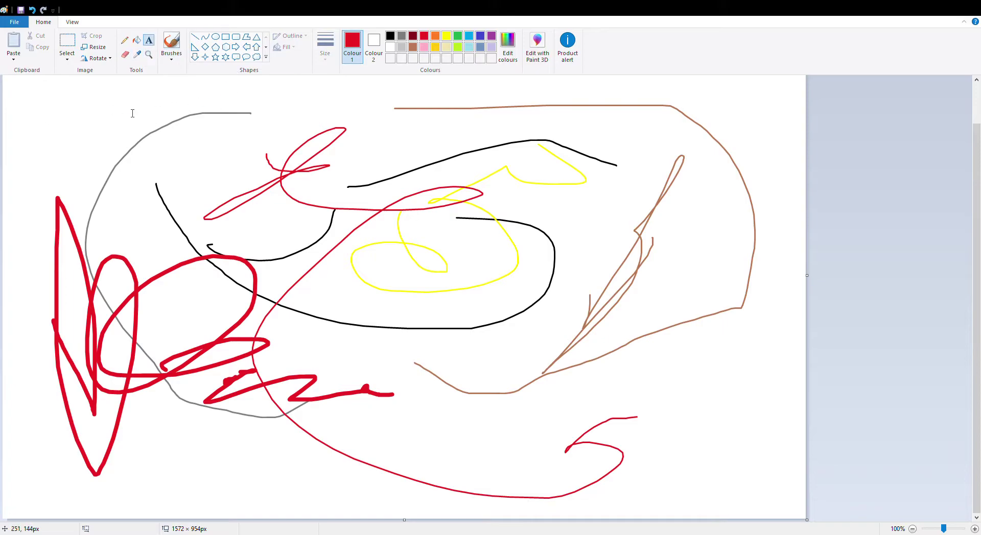
pyautogui.moveTo(129, 86); pyautogui.dragTo(467, 254)
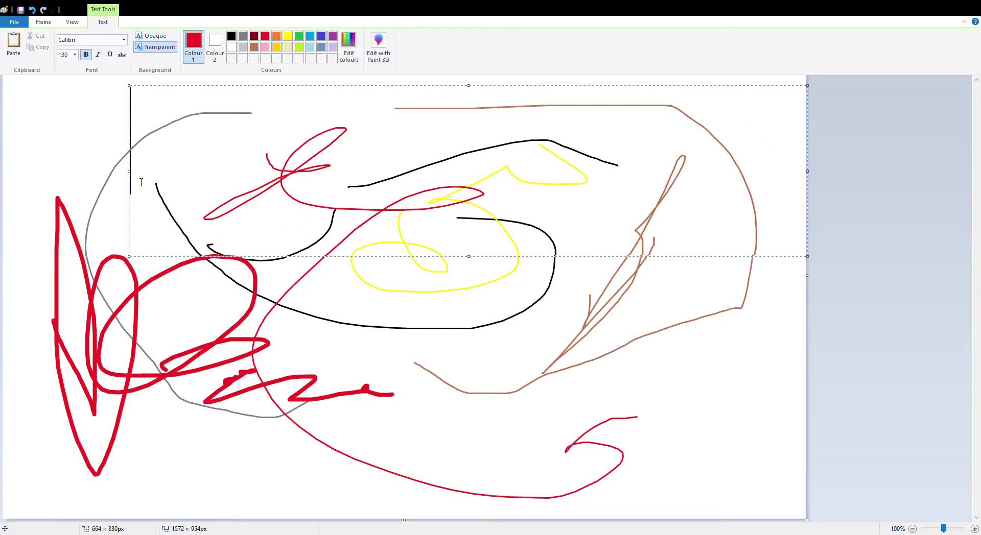
pyautogui.write('jack')
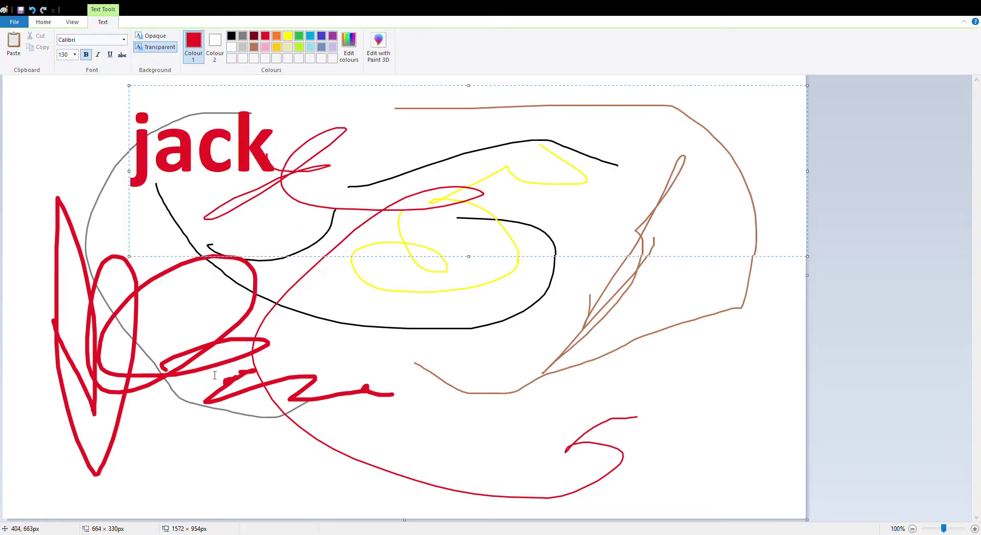
pyautogui.click(240, 378)
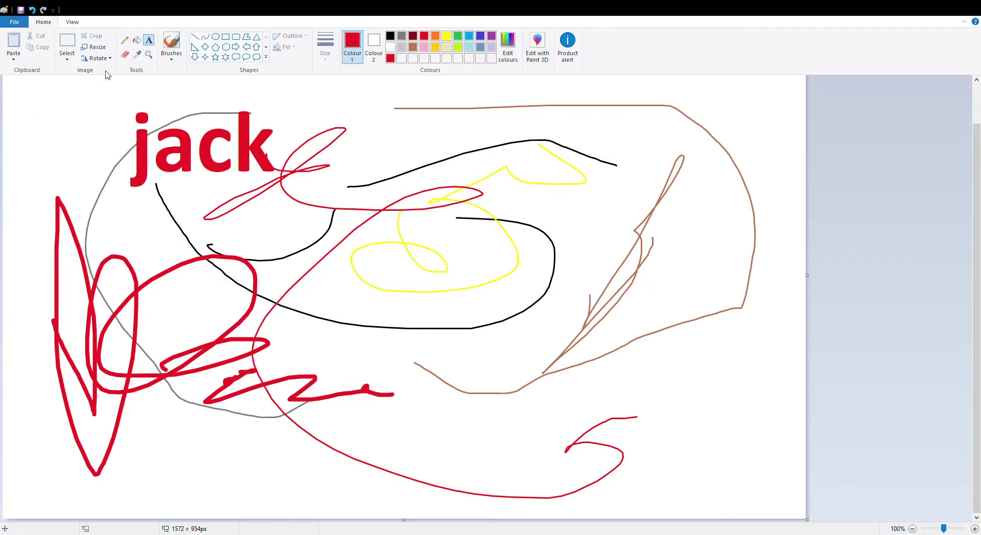
# - Review the view options and examine the canvas at 12.5%, 800% and 100% zoom
pyautogui.click(73, 22)
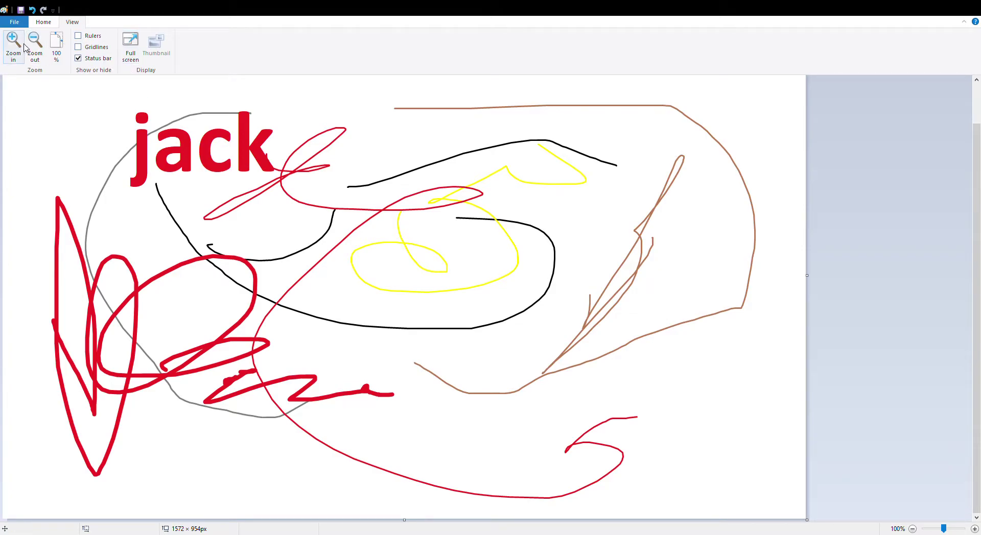
pyautogui.click(45, 23)
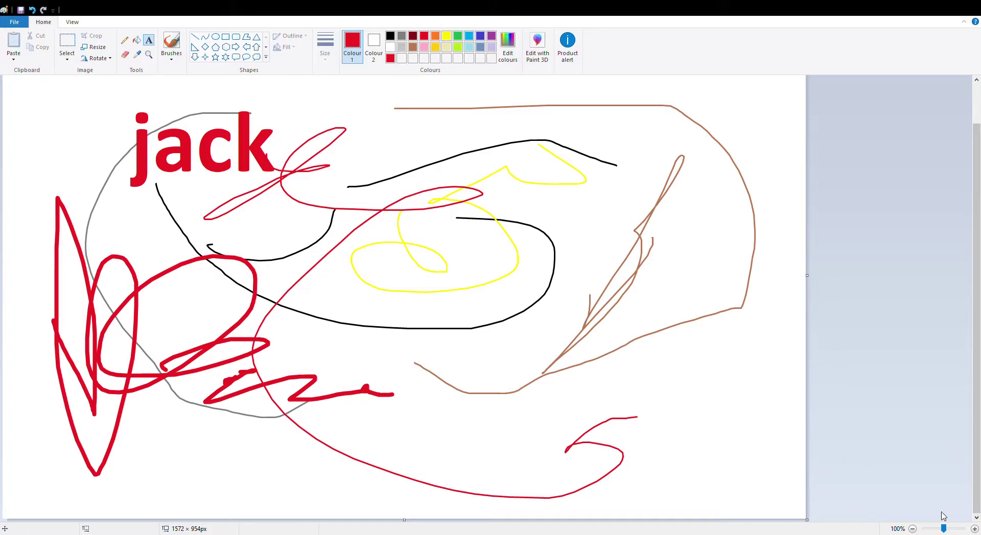
pyautogui.click(939, 531)
pyautogui.moveTo(938, 531); pyautogui.dragTo(928, 532)
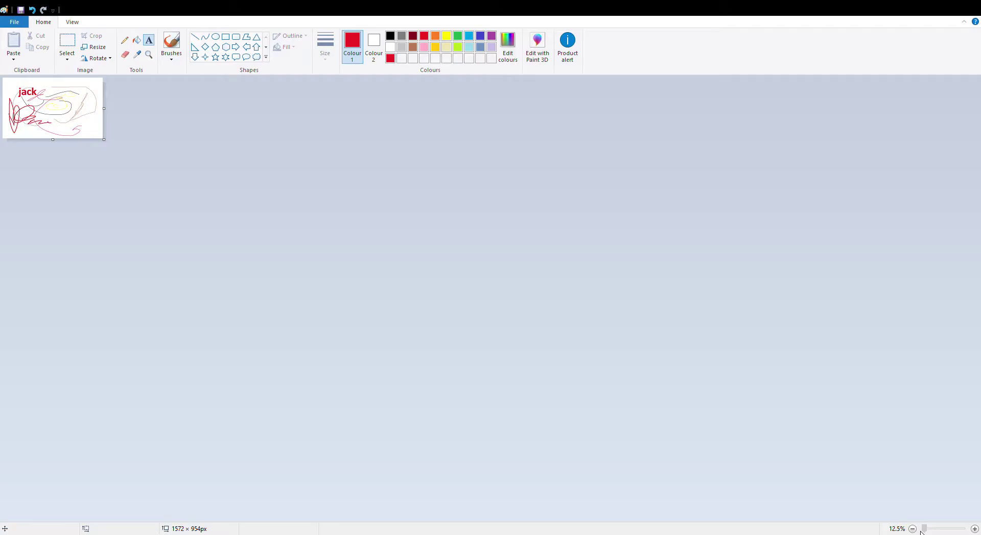
pyautogui.moveTo(923, 530); pyautogui.dragTo(962, 530)
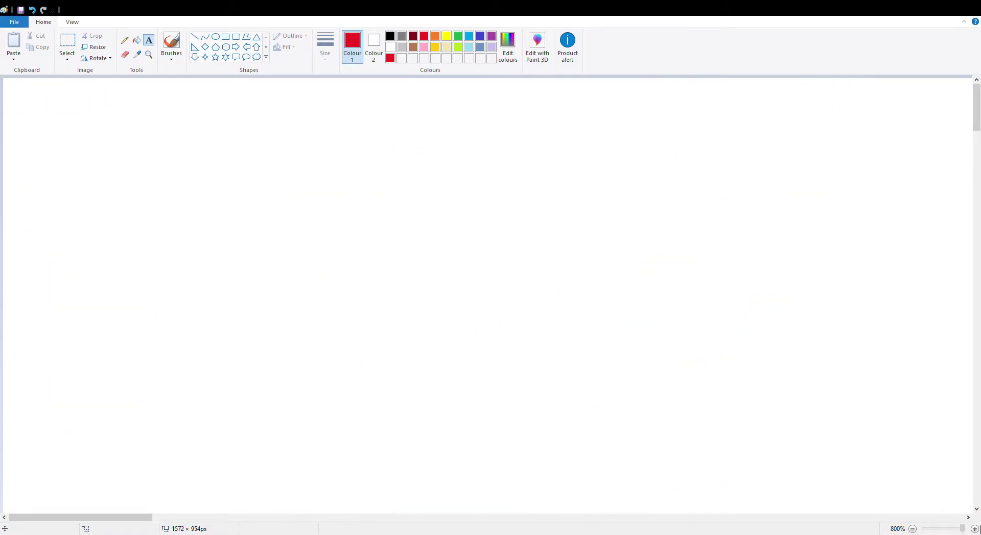
pyautogui.moveTo(962, 530); pyautogui.dragTo(946, 532)
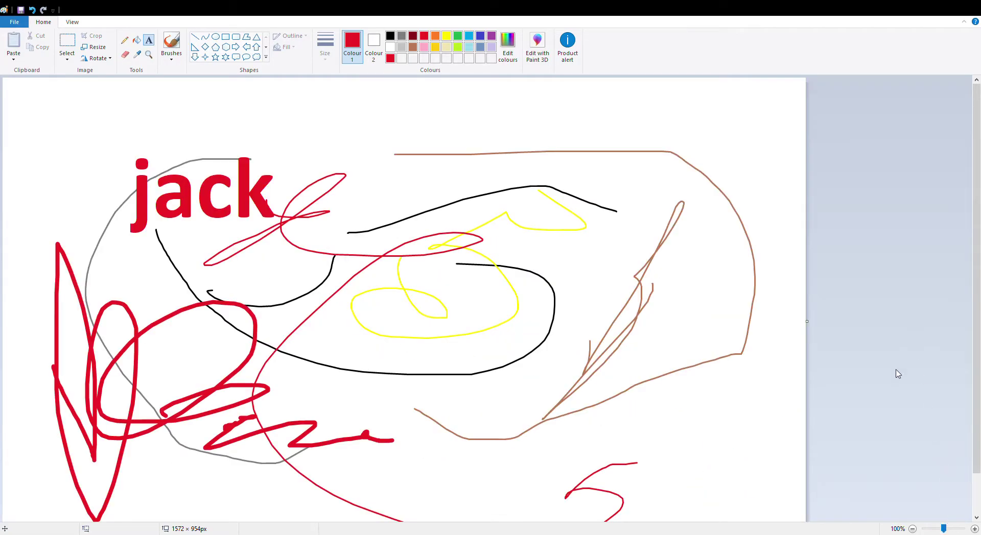
pyautogui.scroll(-2, 873, 381)
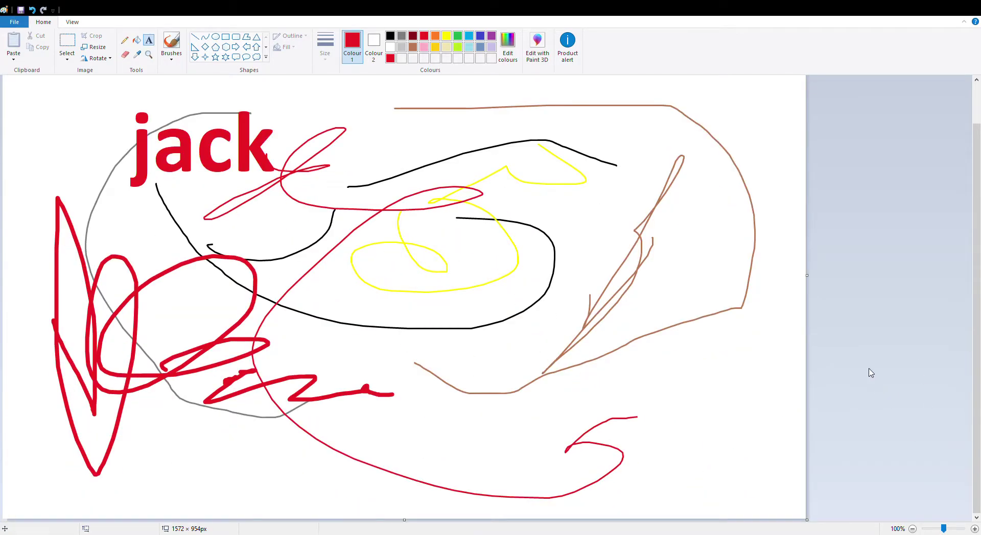
pyautogui.scroll(2, 898, 389)
pyautogui.scroll(-2, 898, 389)
# - Draw a red pentagon about 271 × 187 px over the start of the text and a red right-pointing arrow beside the text
pyautogui.click(216, 47)
pyautogui.moveTo(74, 134); pyautogui.dragTo(212, 226)
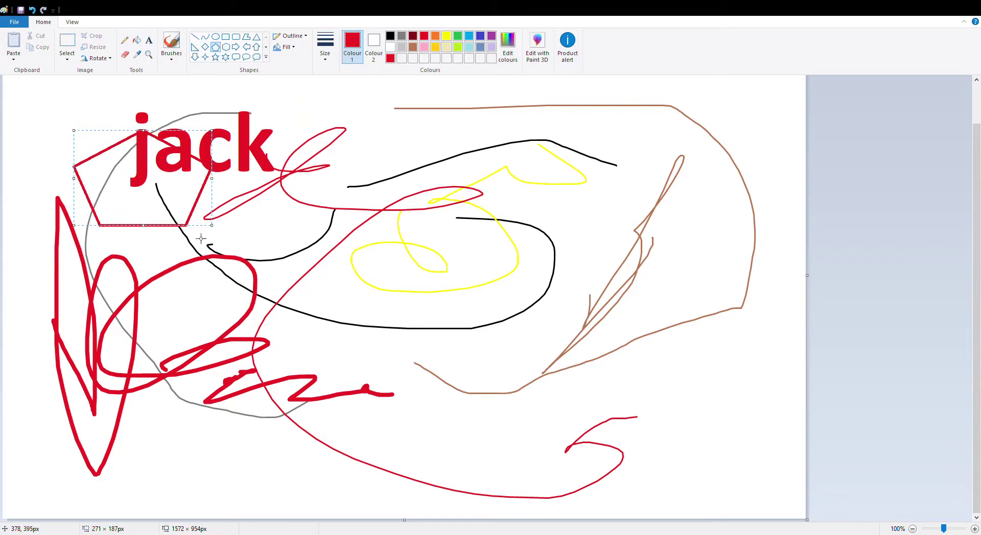
pyautogui.click(235, 47)
pyautogui.moveTo(331, 132); pyautogui.dragTo(477, 220)
# - Draw a red rounded rectangular callout about 295 × 165 px below the arrow
pyautogui.click(236, 56)
pyautogui.moveTo(436, 261); pyautogui.dragTo(587, 345)
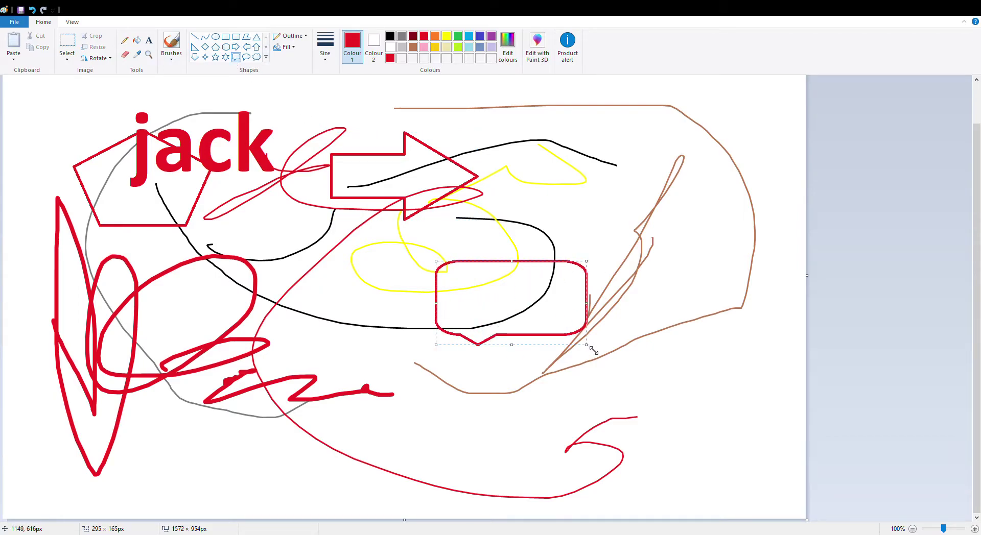
pyautogui.click(600, 342)
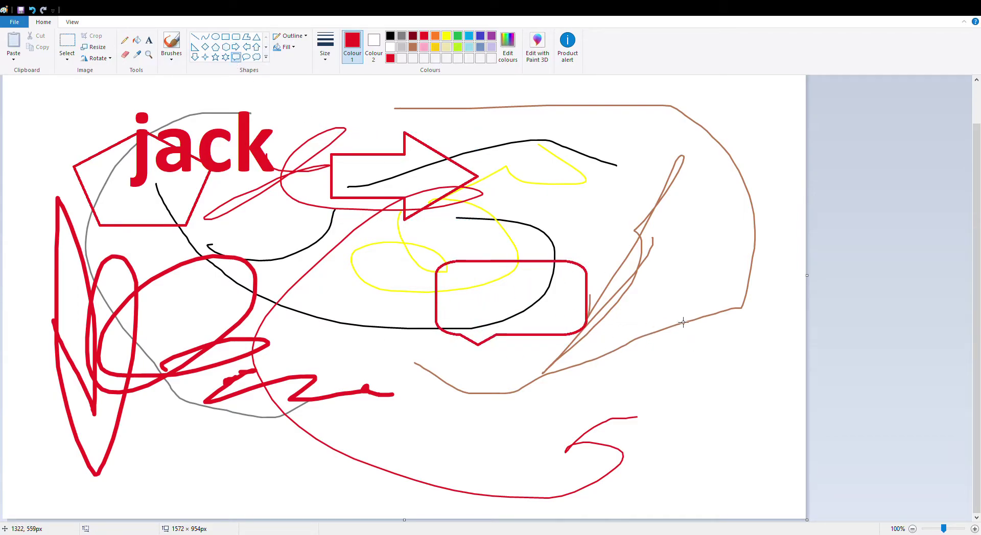